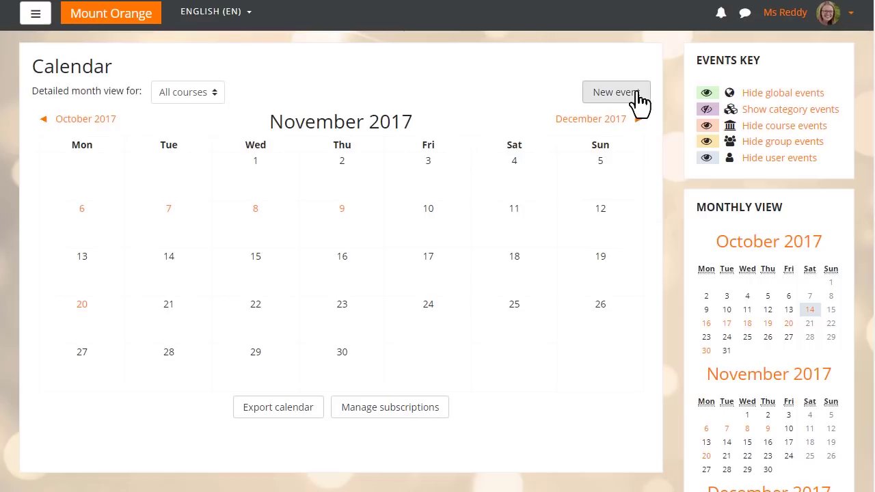
Step: Create a new personal calendar event titled 'Dentist!' and save it
left_click(636, 93)
type("Dentist")
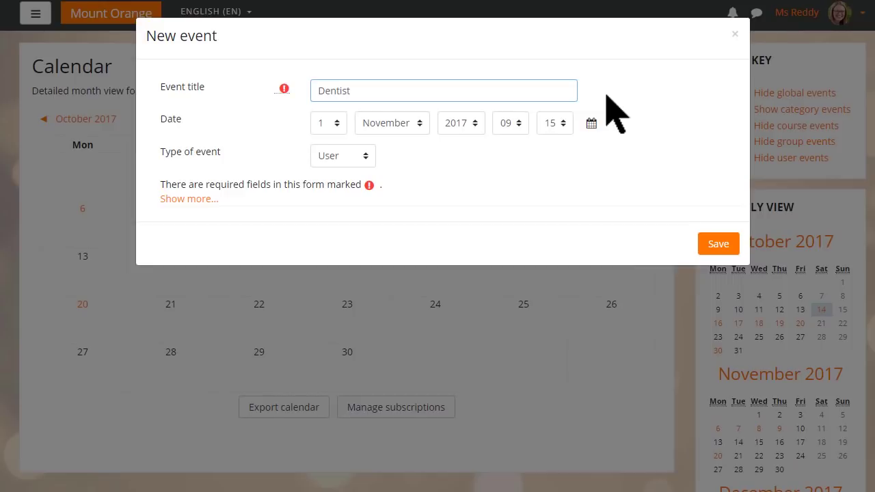
type("!")
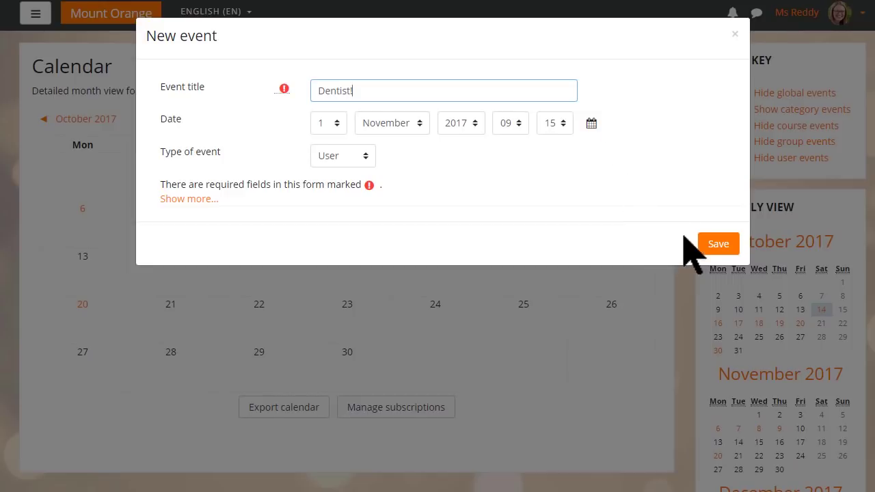
left_click(704, 244)
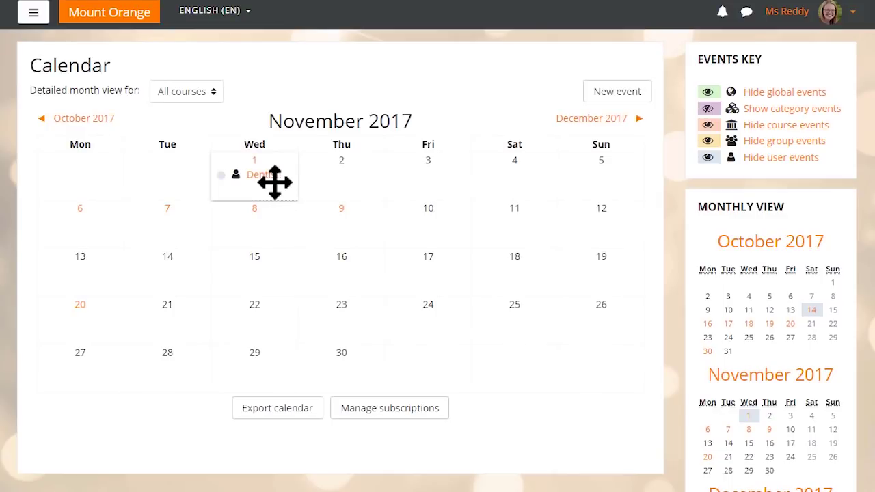
Step: Move the Dentist! event from 1 to 29 November and show category events
left_click_drag(275, 182, 296, 388)
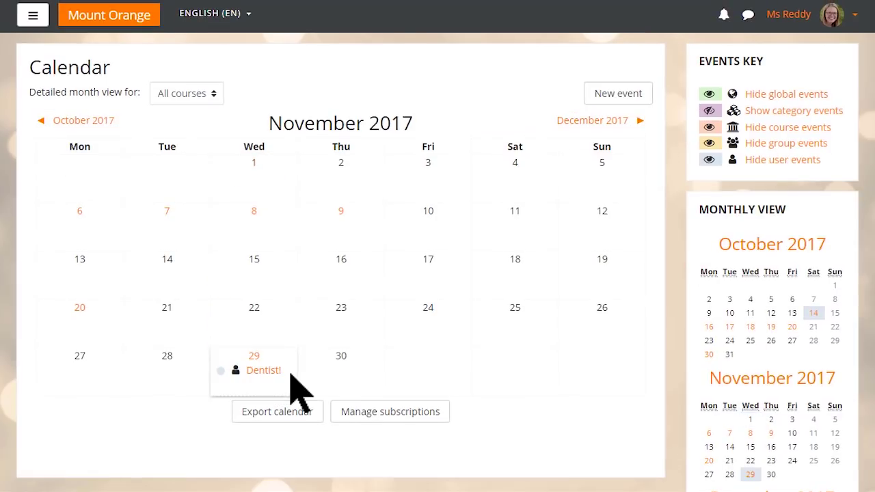
left_click(708, 111)
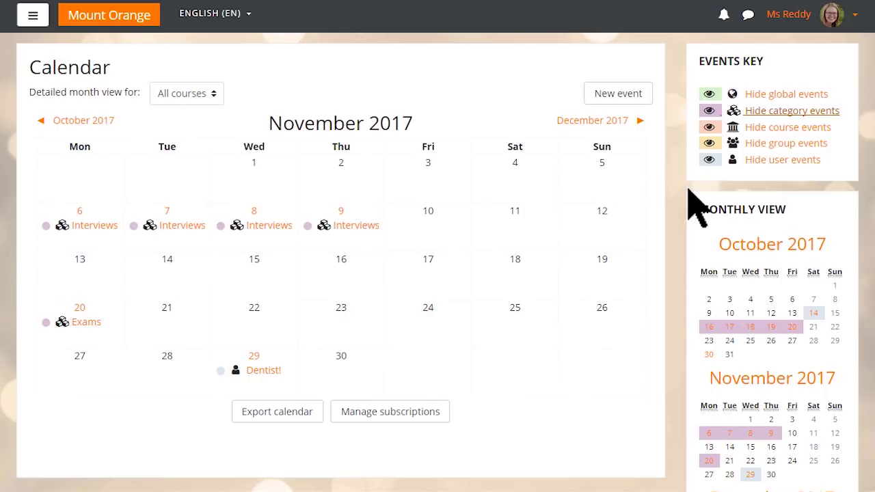
mouse_move(703, 326)
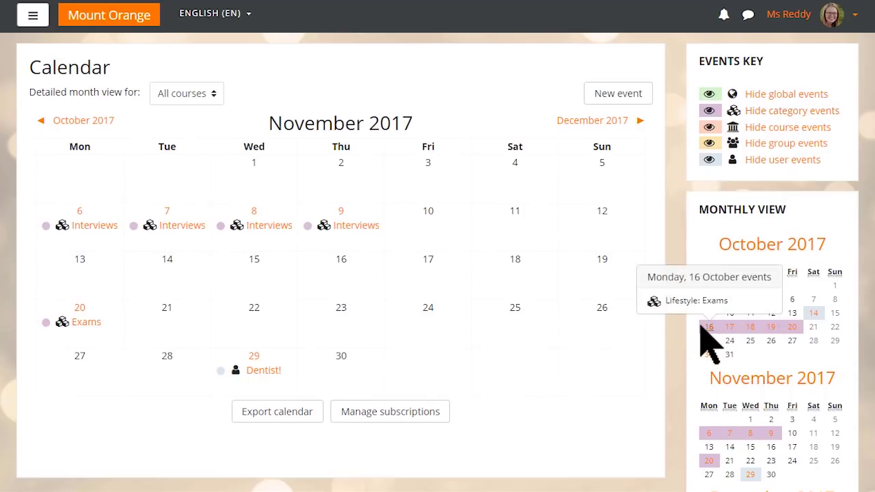
mouse_move(708, 466)
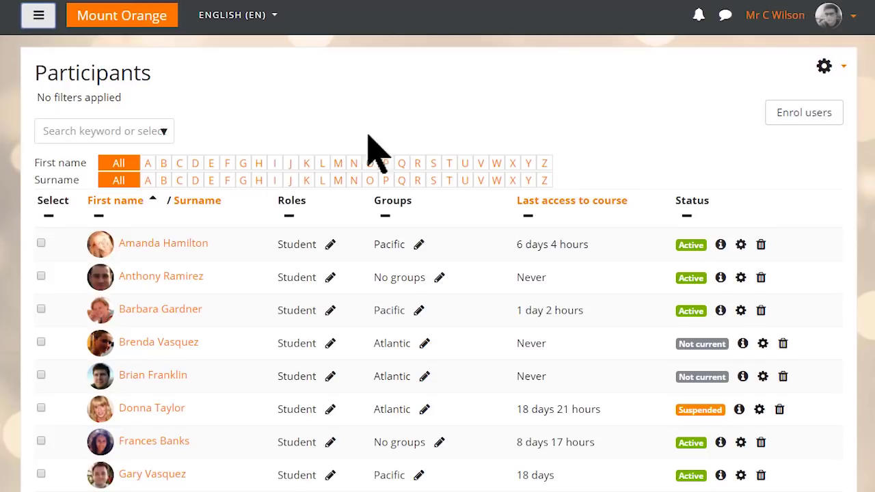
Step: Select the not-current and suspended Atlantic students and bring up the bulk actions menu
left_click(165, 132)
left_click_drag(248, 179, 253, 266)
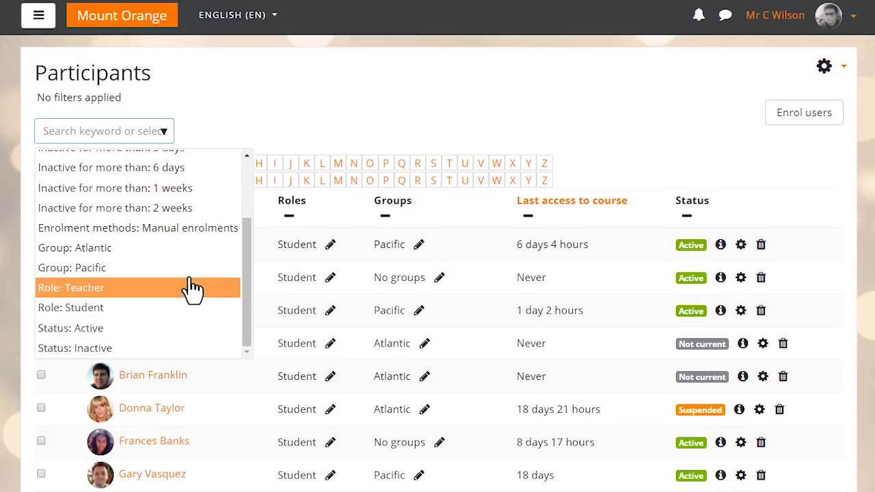
left_click(231, 144)
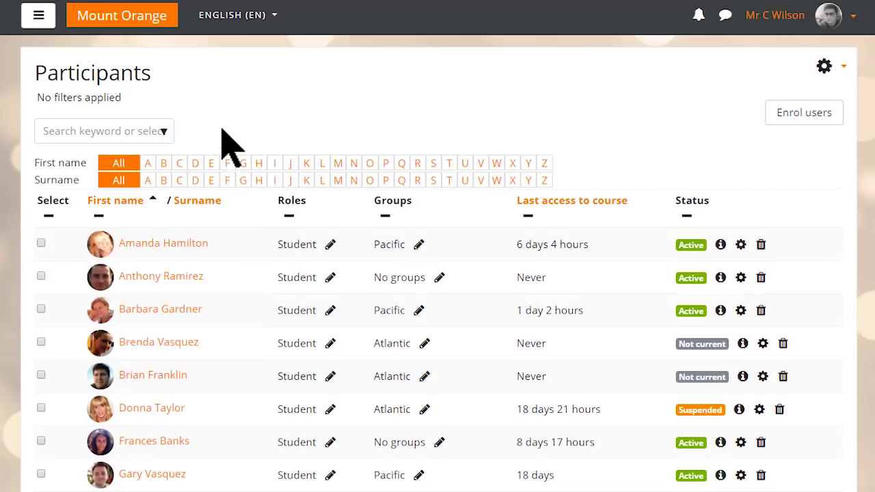
left_click(41, 342)
left_click(41, 375)
left_click(41, 407)
scroll(467, 408, "down", 5)
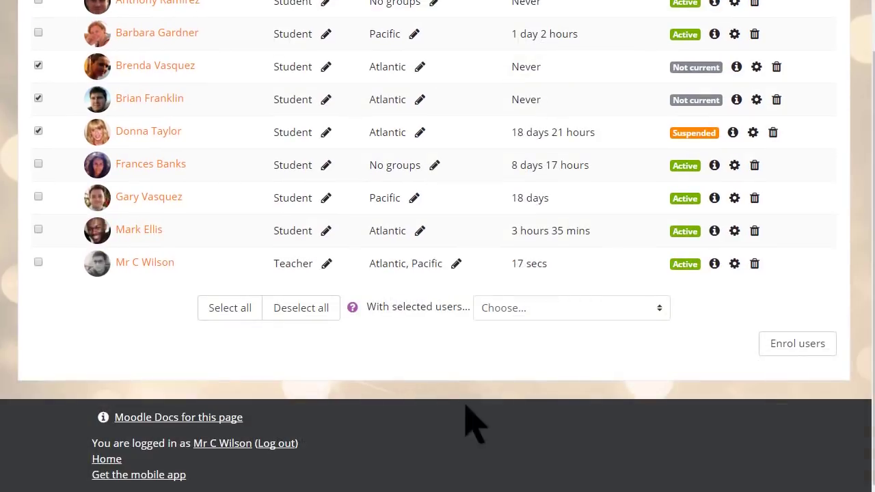
left_click(656, 309)
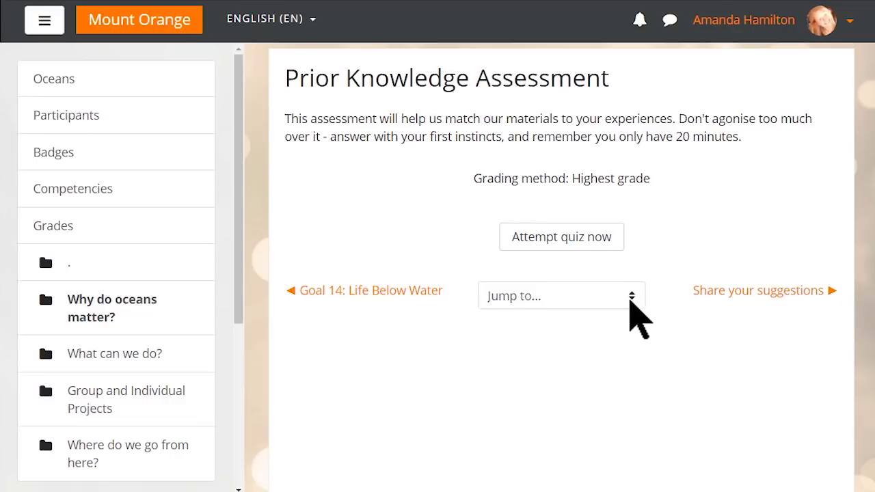
Step: Expand the quiz page's Jump to list of course activities
left_click(631, 305)
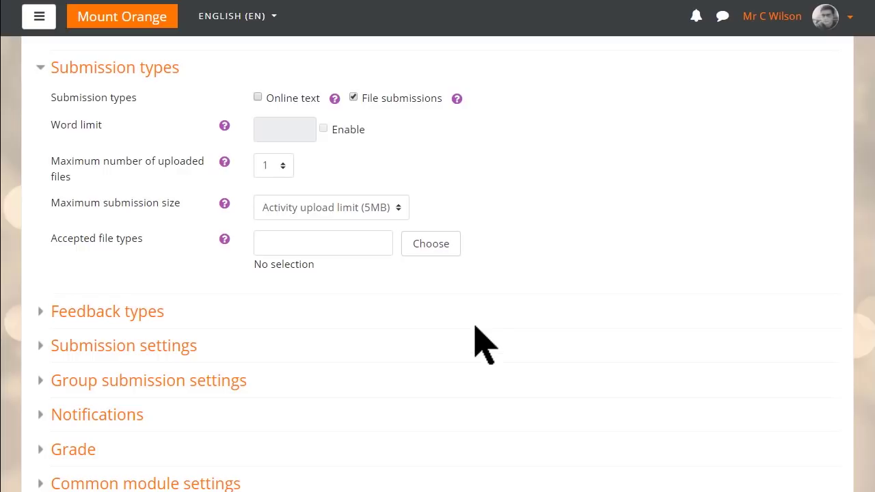
Step: Limit the assignment's accepted file types to .odt, .pdf and .docx documents
left_click(431, 244)
left_click(629, 302)
scroll(632, 329, "down", 2)
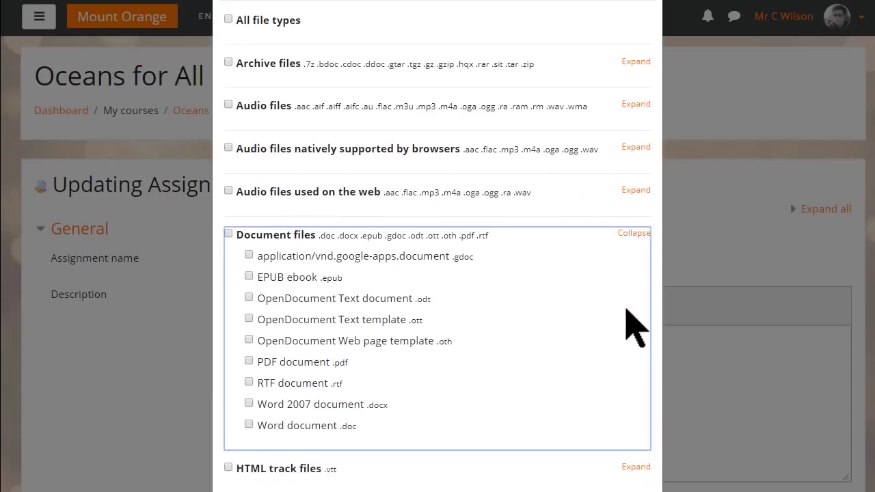
scroll(633, 327, "down", 1)
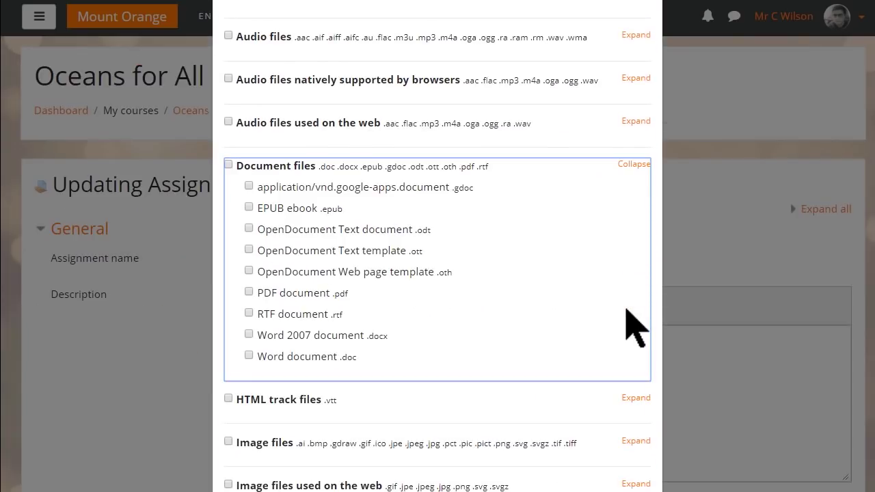
left_click(248, 230)
left_click(250, 292)
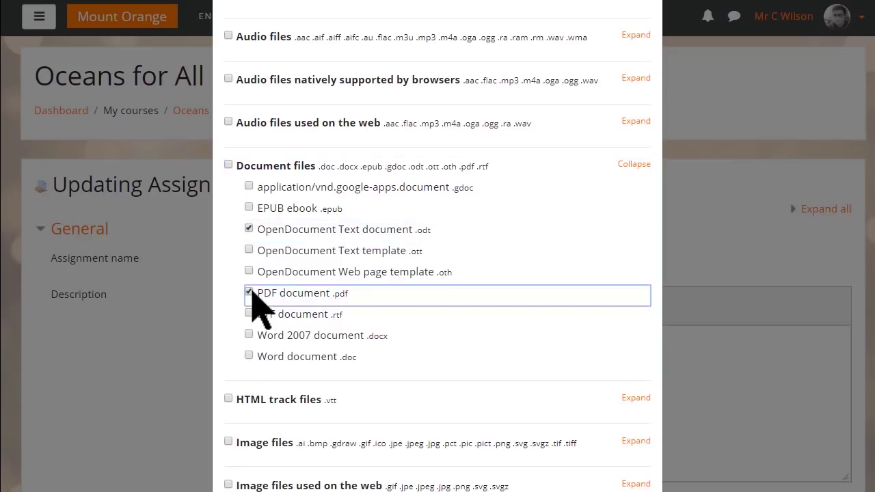
left_click(249, 335)
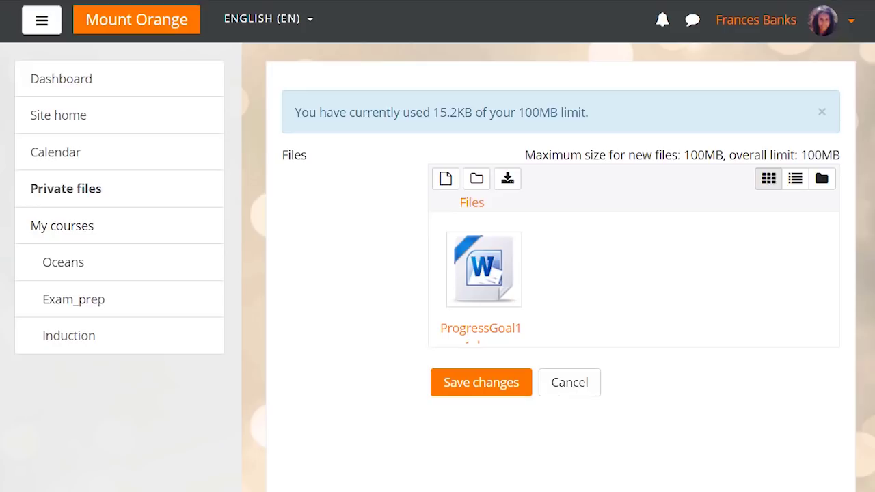
Step: Upload I have a dream MLK.mp4 and LutherKingHistory.pptx into Private files by dragging them in
left_click_drag(874, 321, 637, 324)
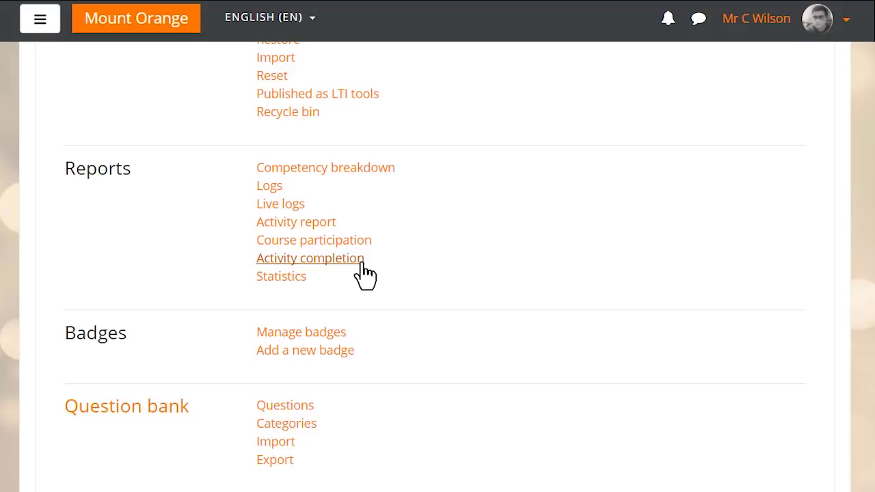
Step: In the Activity completion report, mark the student's Share your suggestions and group project activities completed
left_click(363, 263)
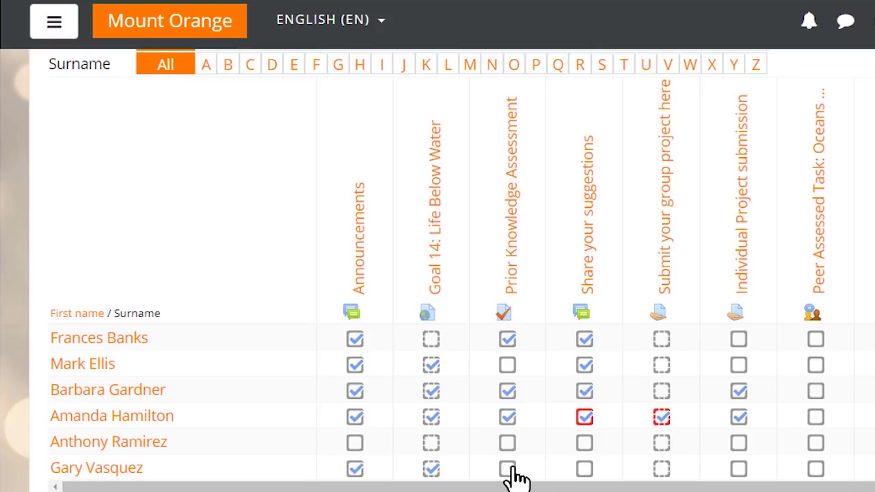
left_click(582, 444)
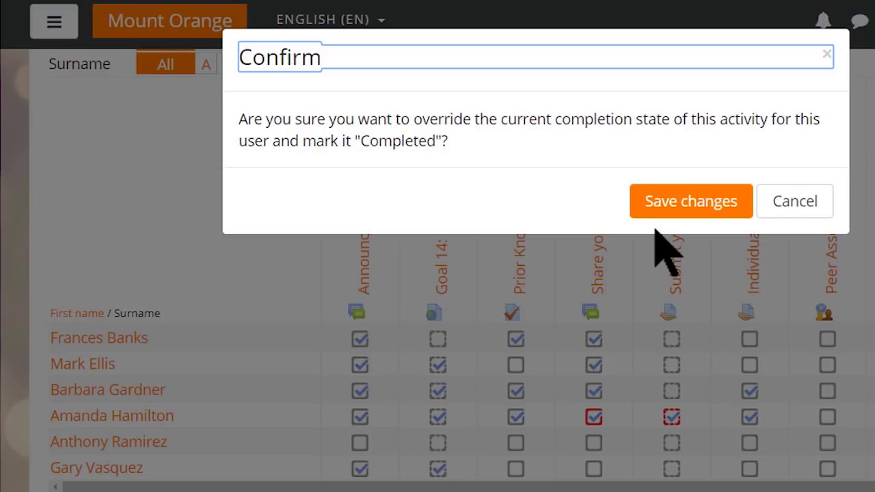
left_click(655, 205)
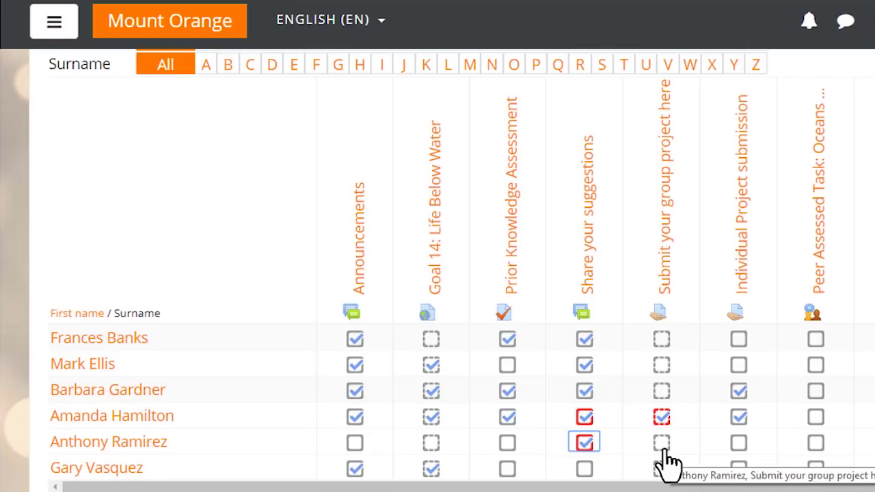
left_click(662, 444)
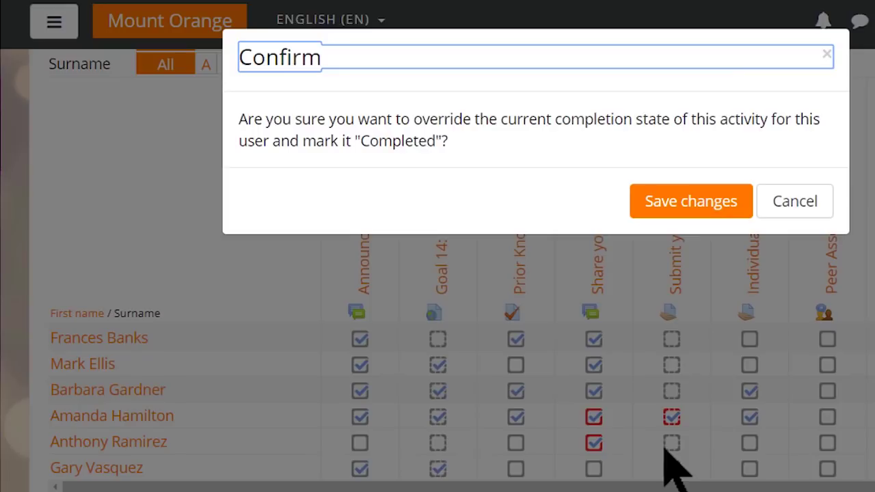
left_click(671, 201)
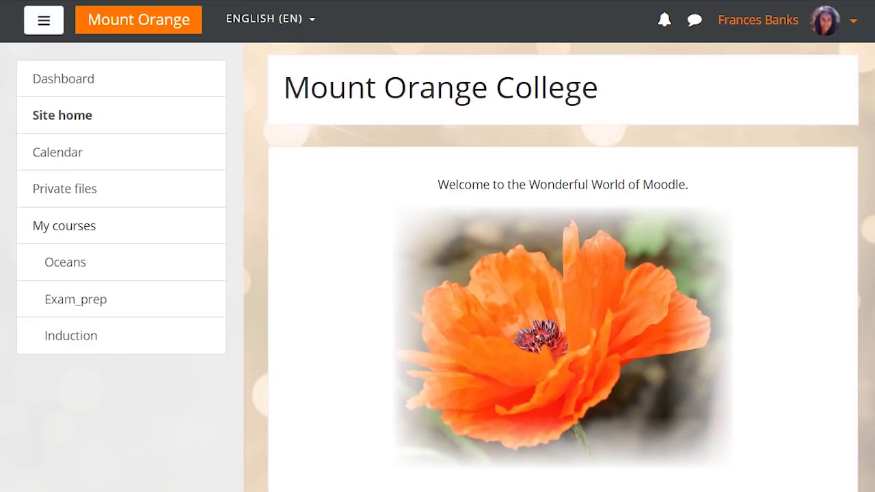
Step: Check the footer's Get the mobile app link, then open the student's own profile
scroll(563, 273, "down", 2)
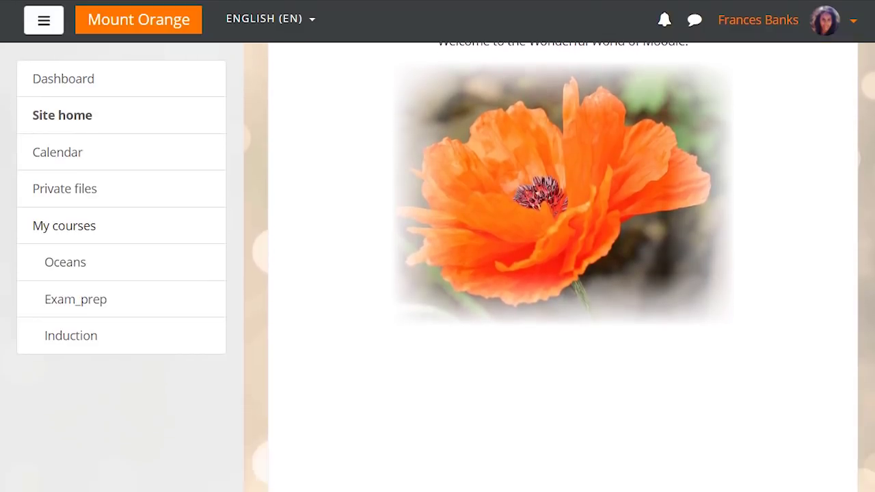
scroll(563, 273, "down", 2)
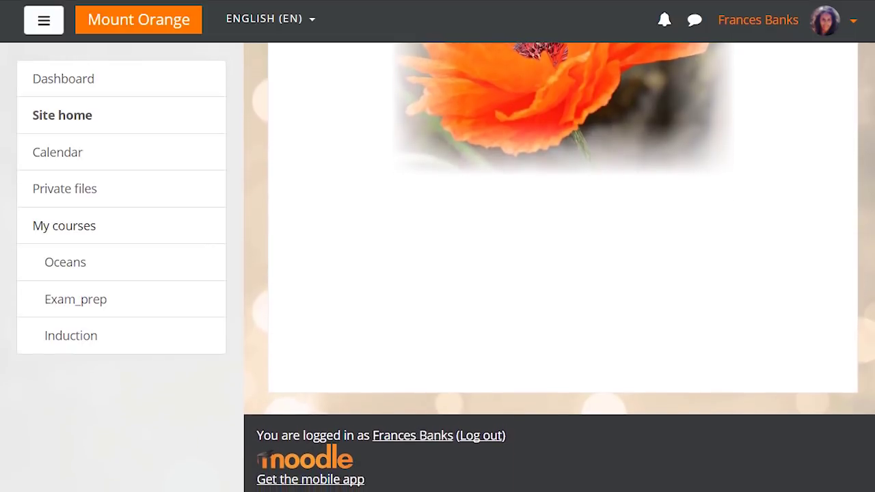
scroll(368, 476, "down", 1)
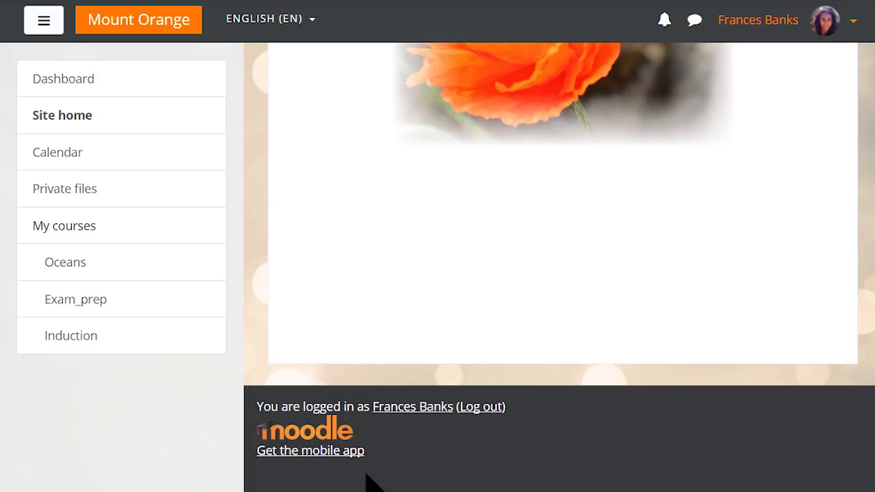
left_click(850, 26)
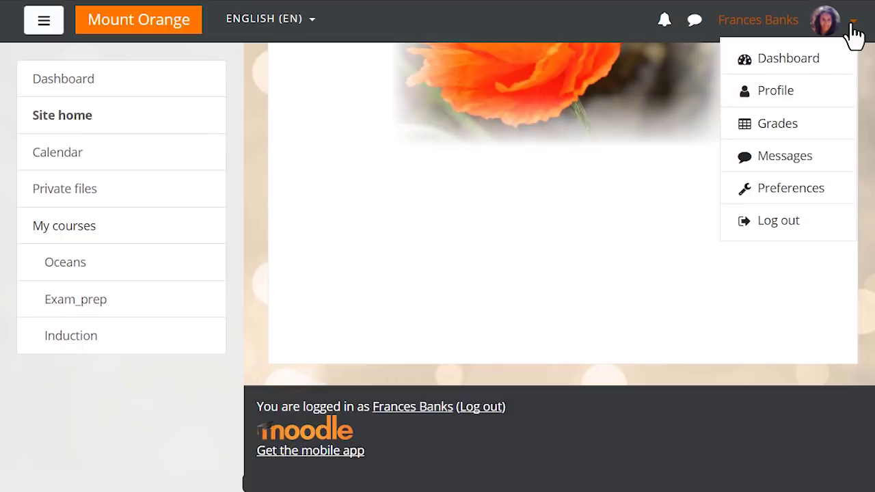
left_click(834, 104)
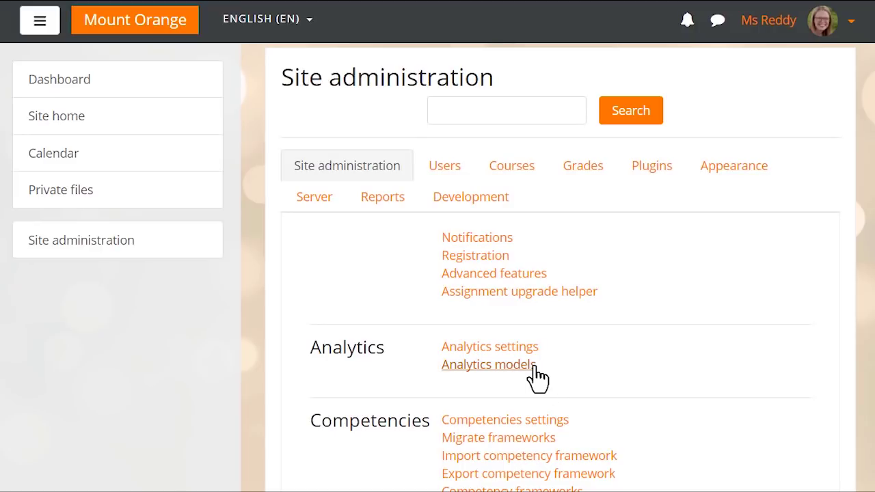
Step: Edit the Students at risk of dropping out model from the Analytics models list
left_click(488, 365)
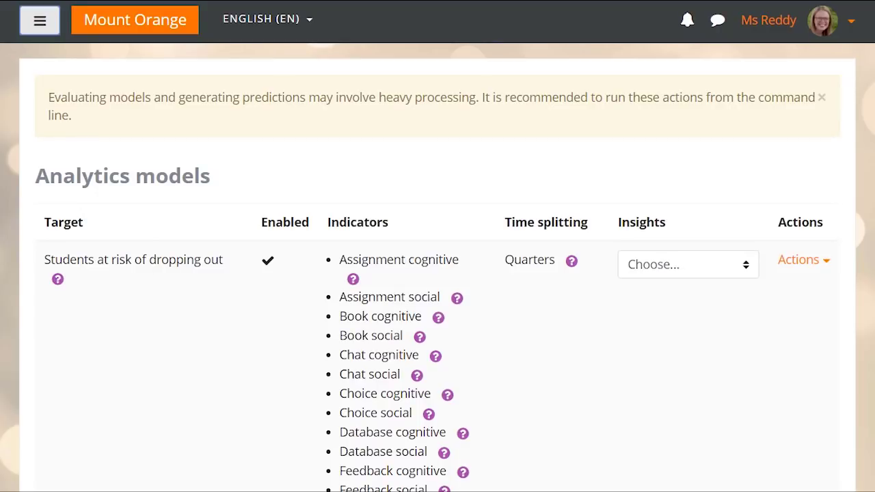
left_click(829, 274)
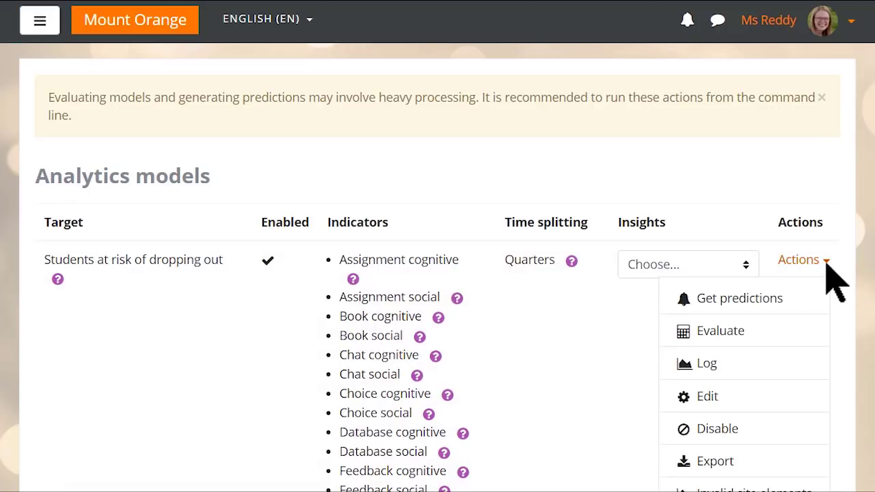
left_click(771, 409)
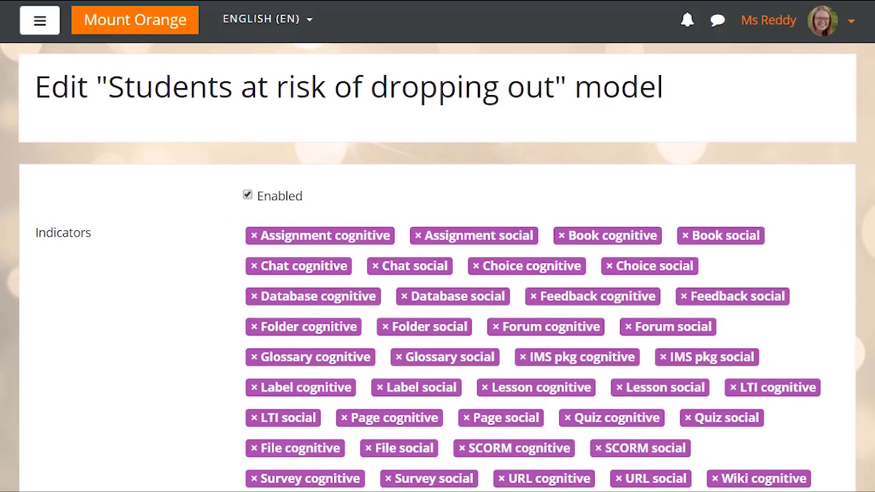
scroll(437, 267, "down", 1)
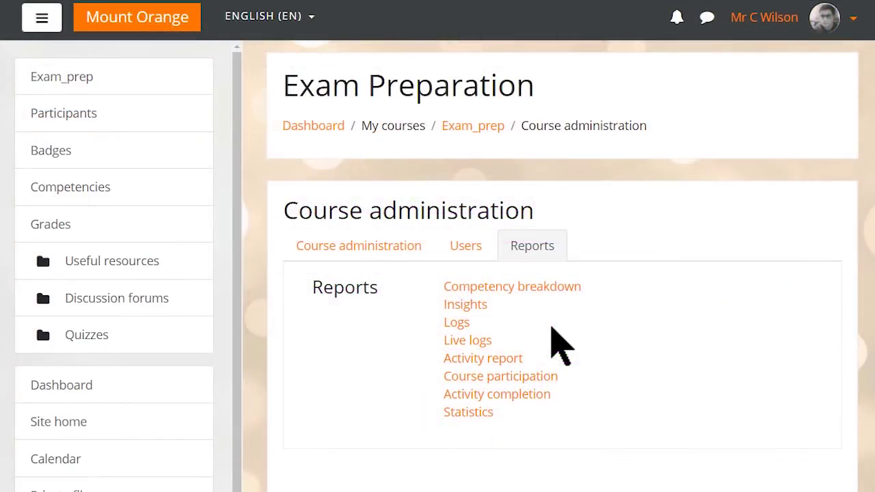
Step: Open the course Insights report and view the first student's prediction details
left_click(488, 309)
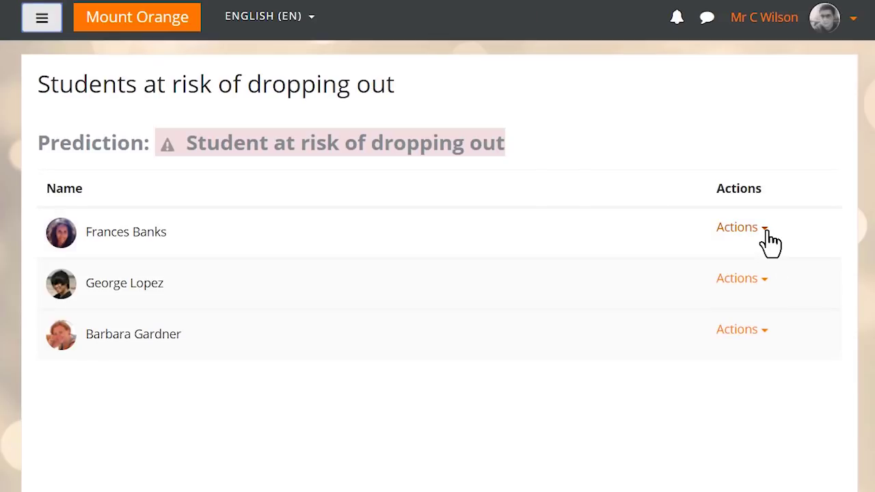
left_click(764, 228)
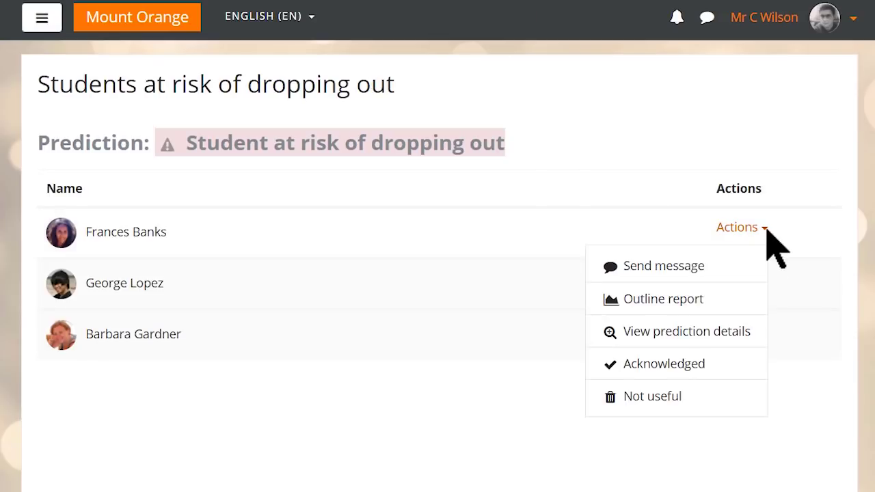
left_click(741, 333)
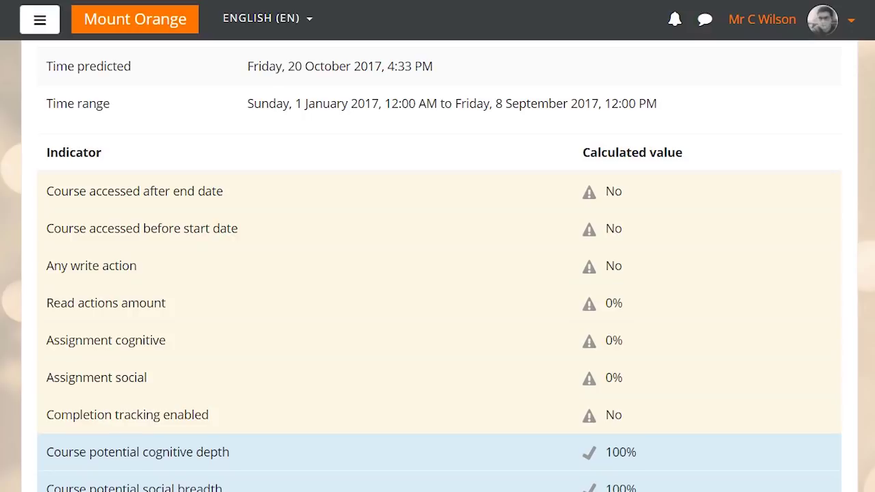